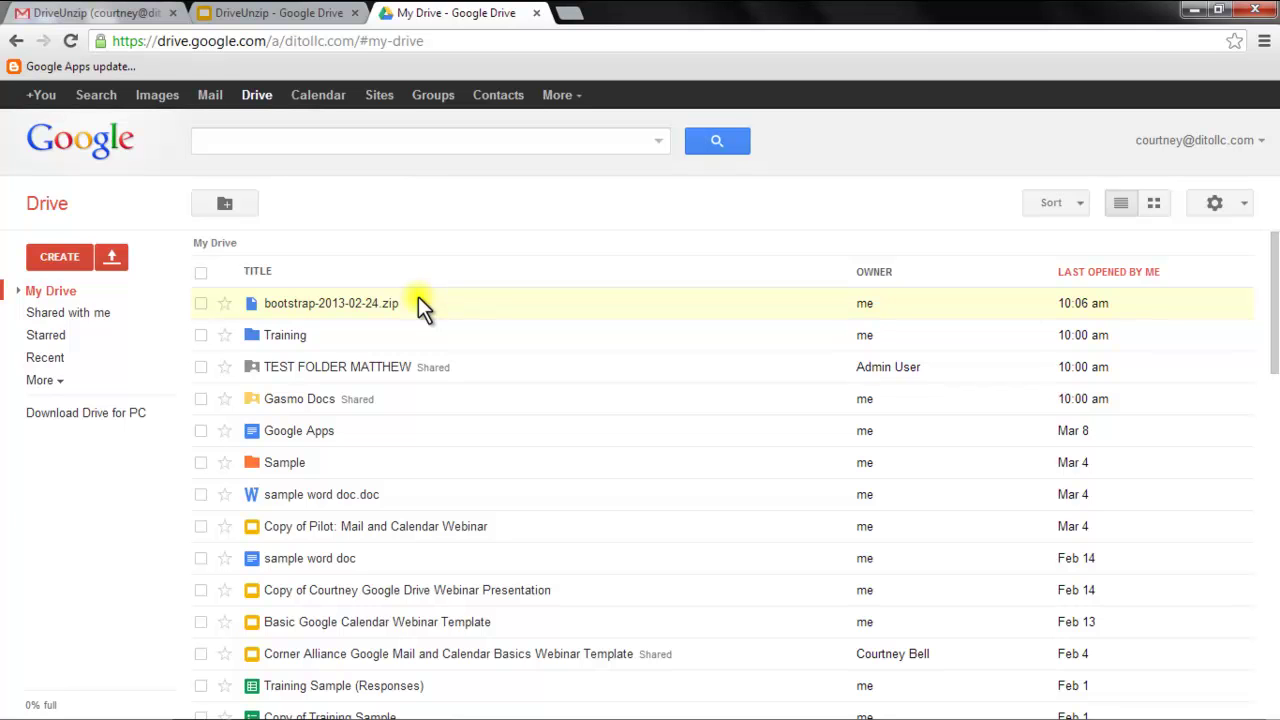
Open bootstrap-2013-02-24.zip with Drive Unzip by Dito from the file's right-click menu.
right_click(418, 300)
mouse_move(500, 337)
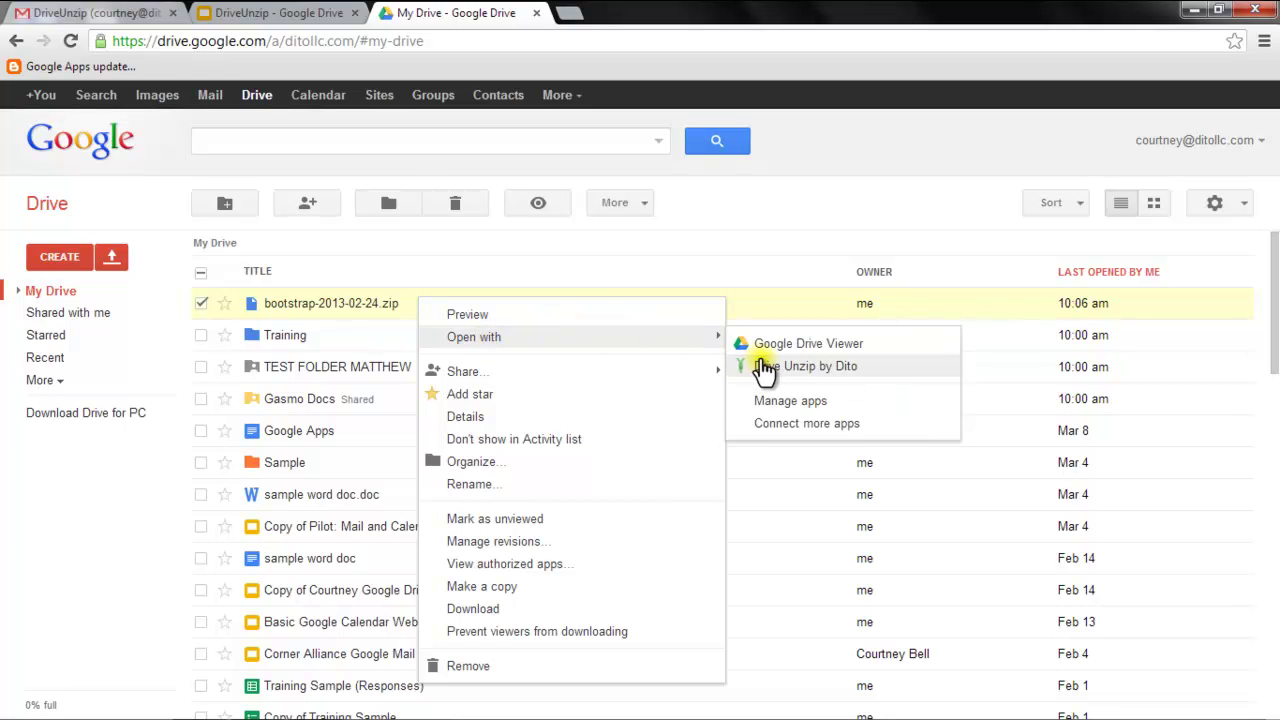
click(765, 368)
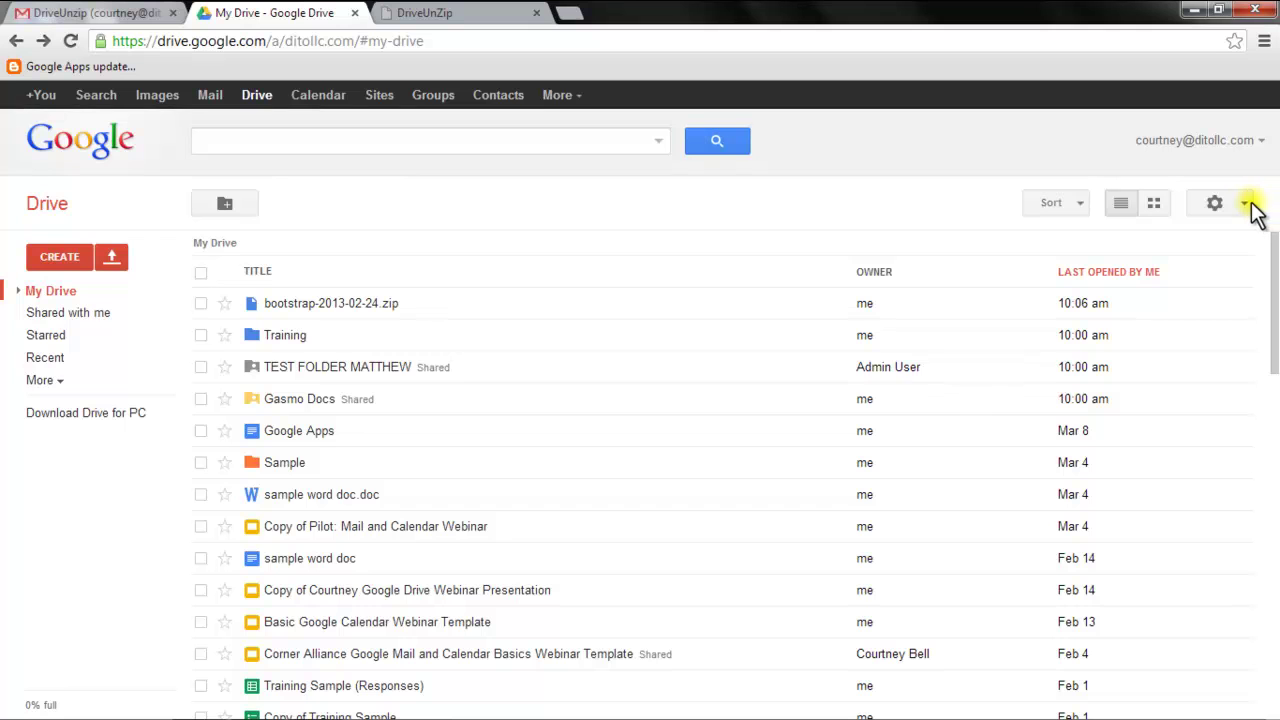
Tick Use by default for Drive Unzip by Dito under Manage apps and confirm.
click(1222, 206)
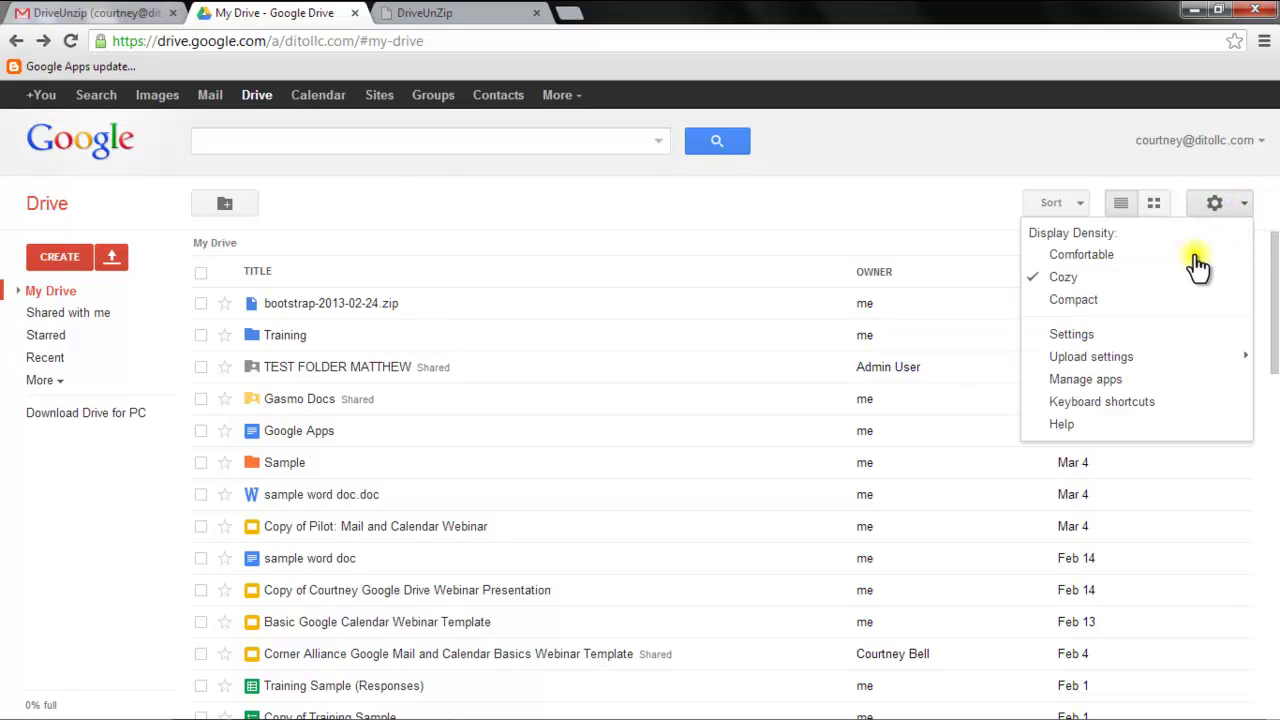
click(1125, 383)
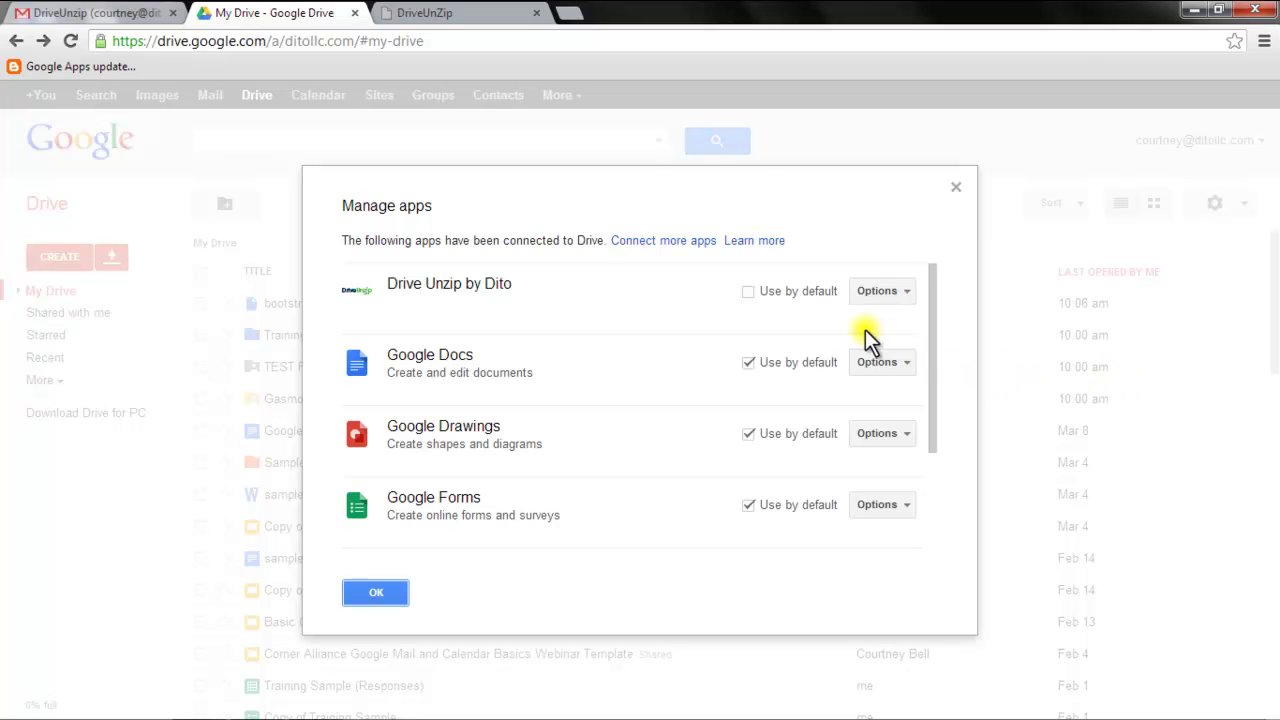
click(747, 292)
click(396, 595)
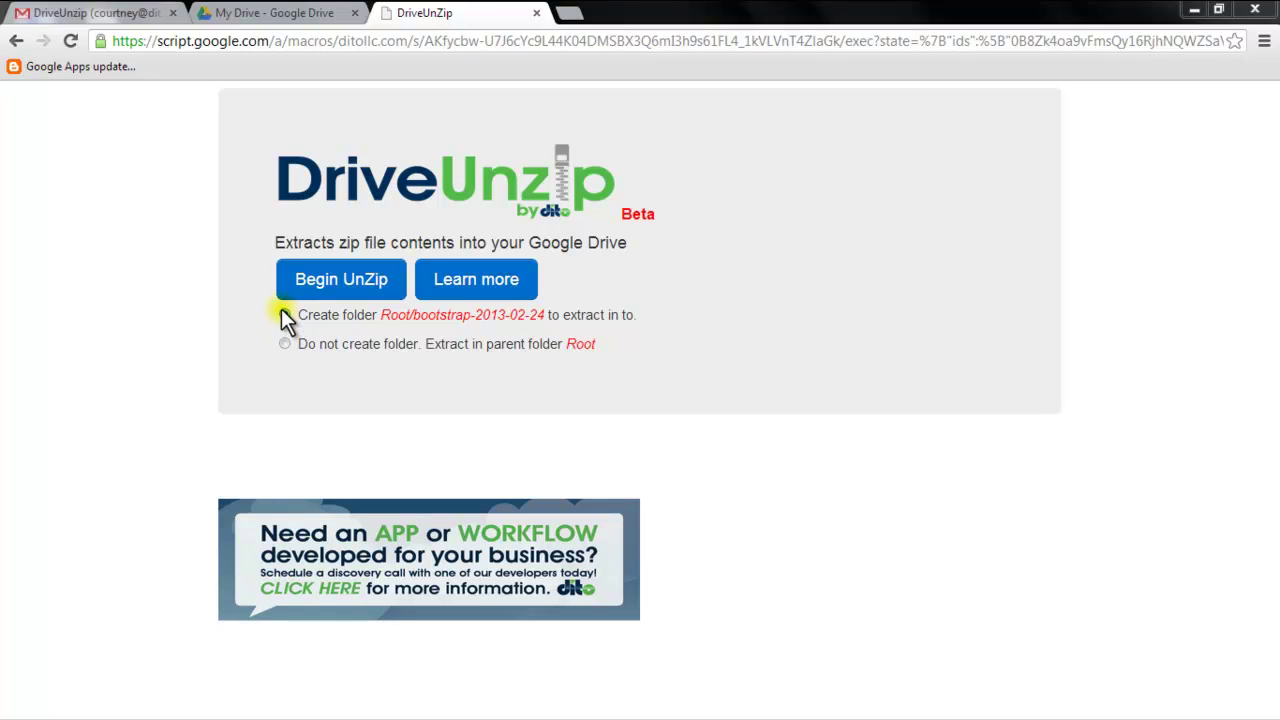
Show the Learn more details about what DriveUnzip does.
click(441, 285)
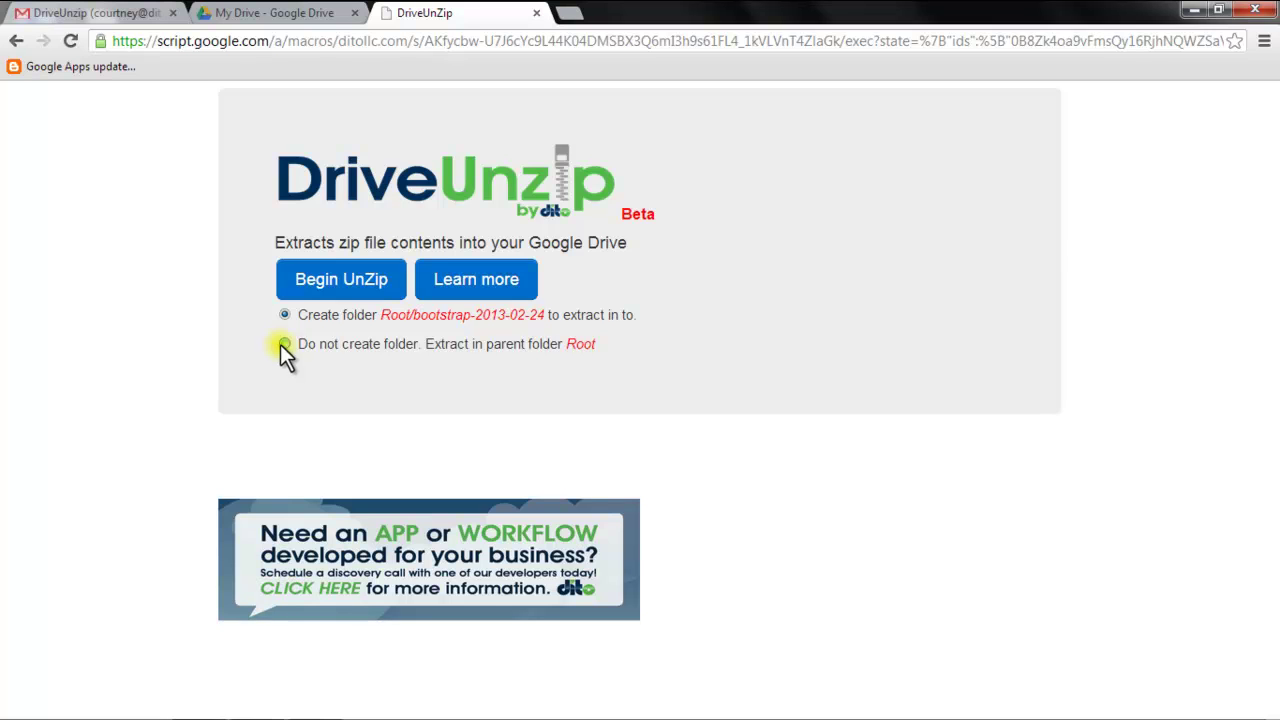
Unzip into the new bootstrap-2013-02-24 folder and display the extraction log.
click(311, 293)
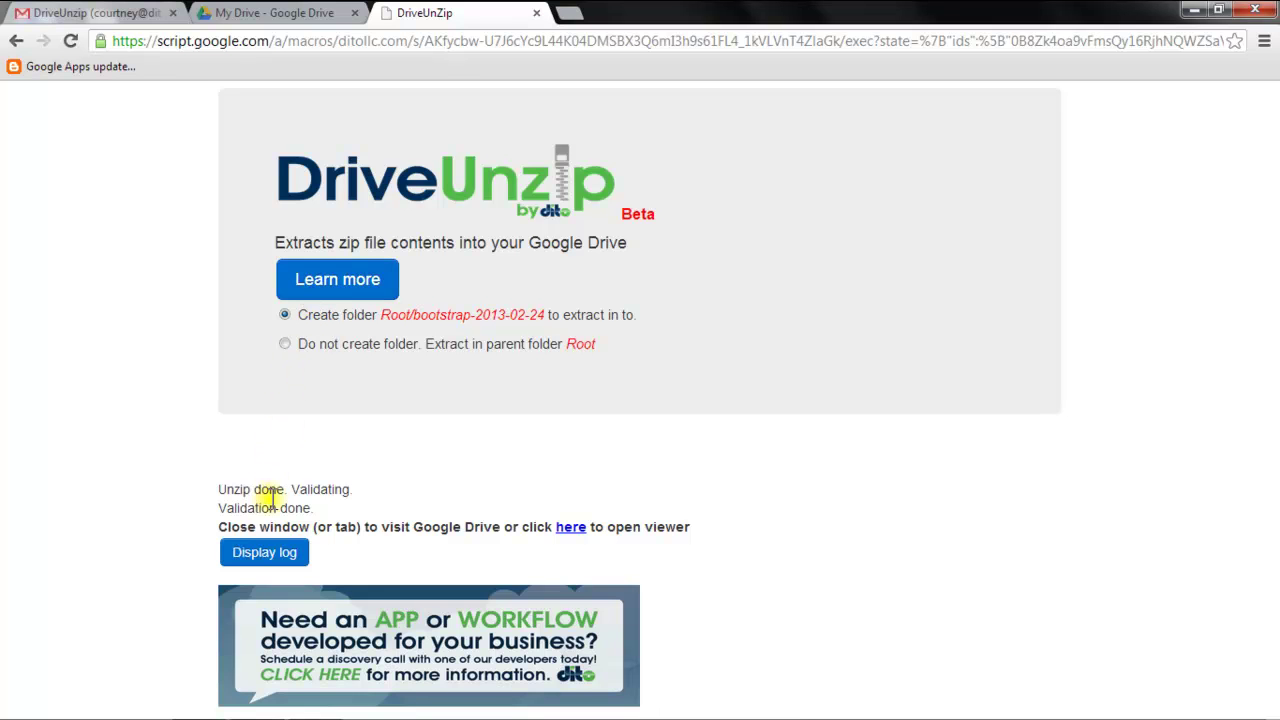
click(270, 556)
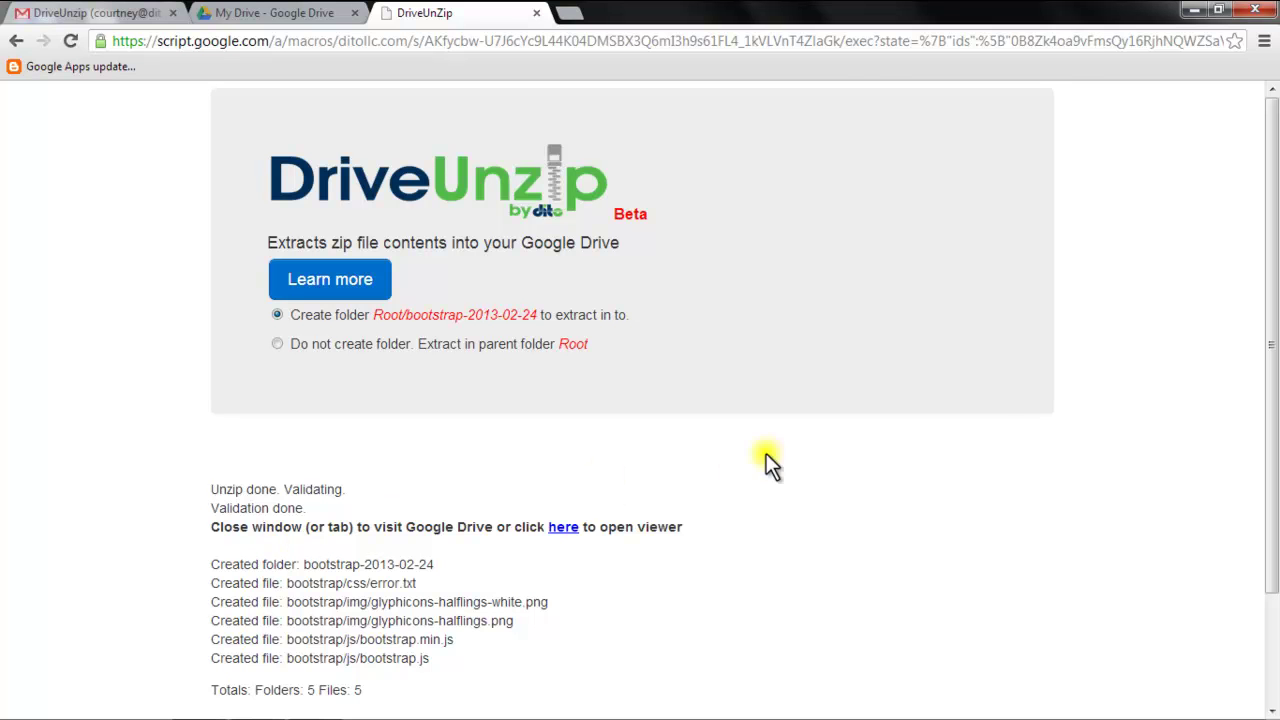
drag(1270, 372, 1275, 535)
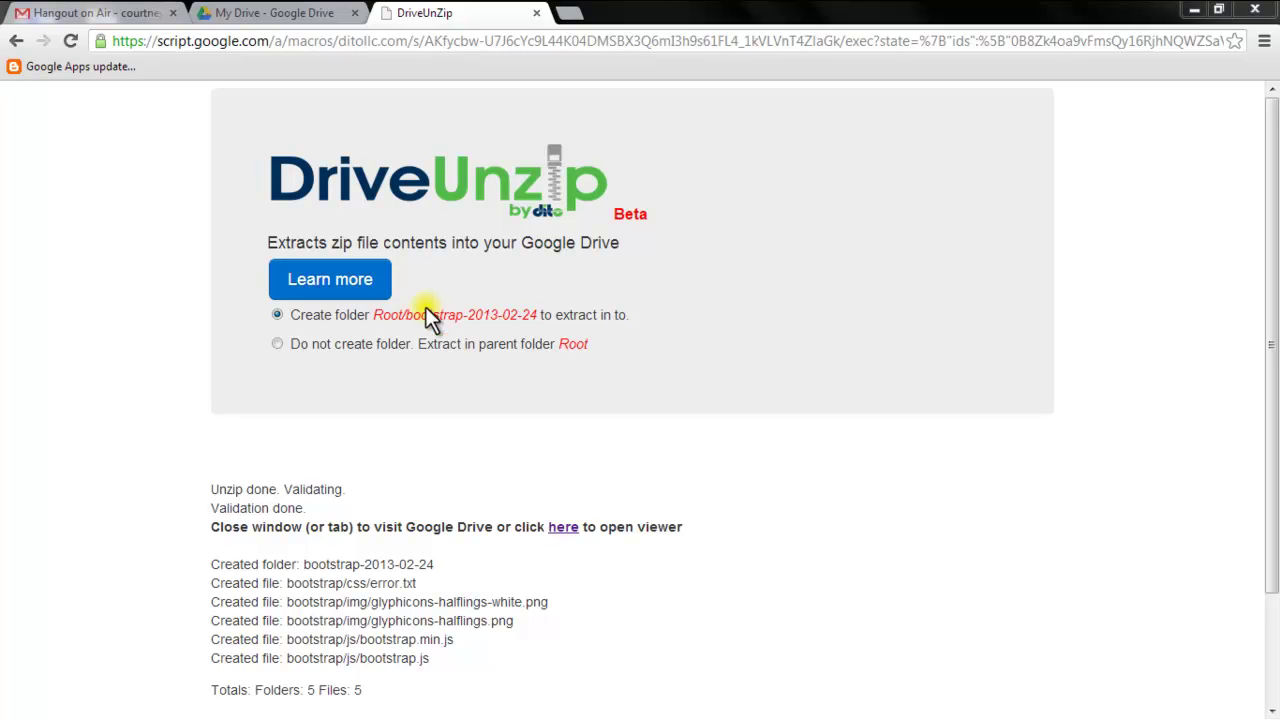
Open bootstrap-2013-02-24 and its bootstrap subfolder to see the css, js and img folders.
click(561, 531)
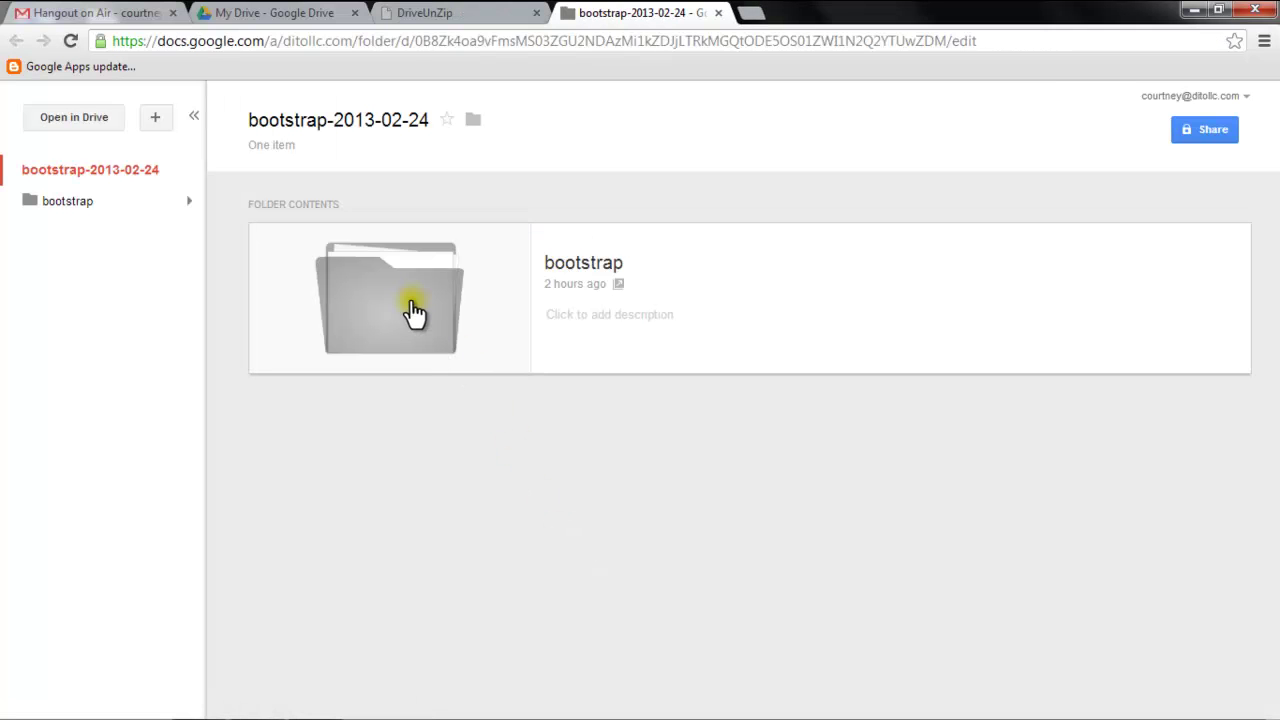
click(411, 300)
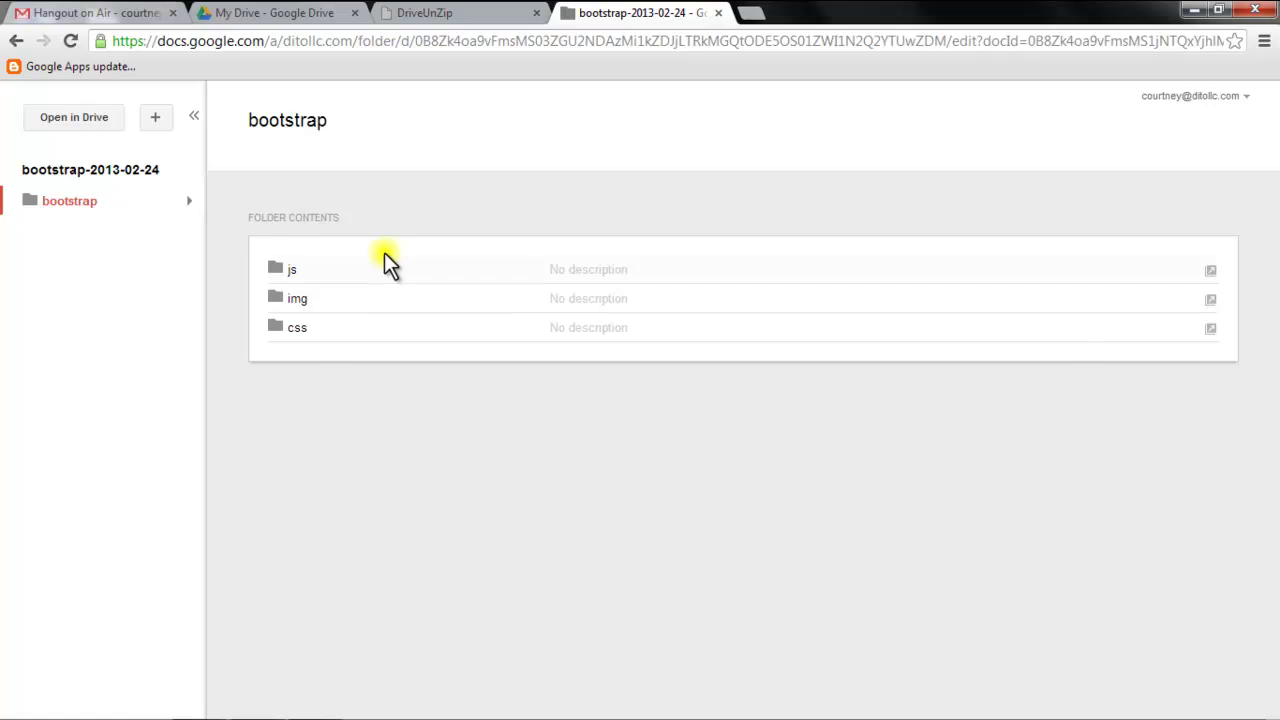
click(280, 14)
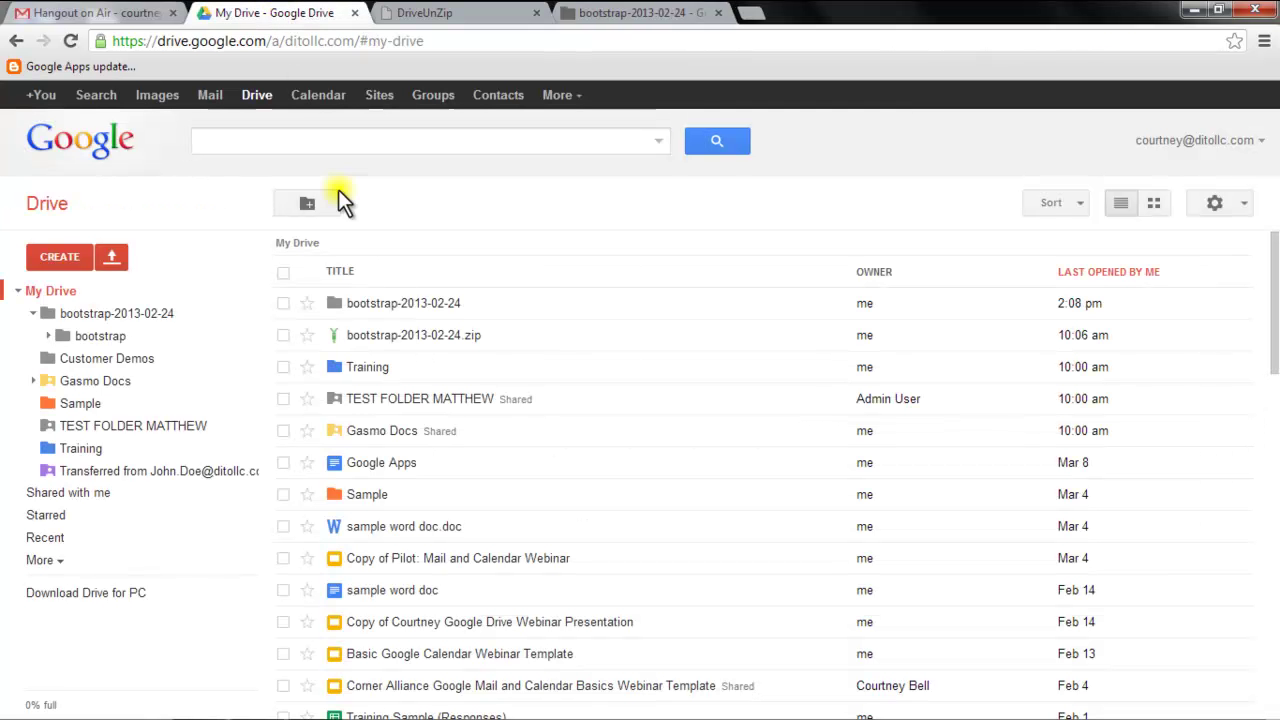
click(372, 303)
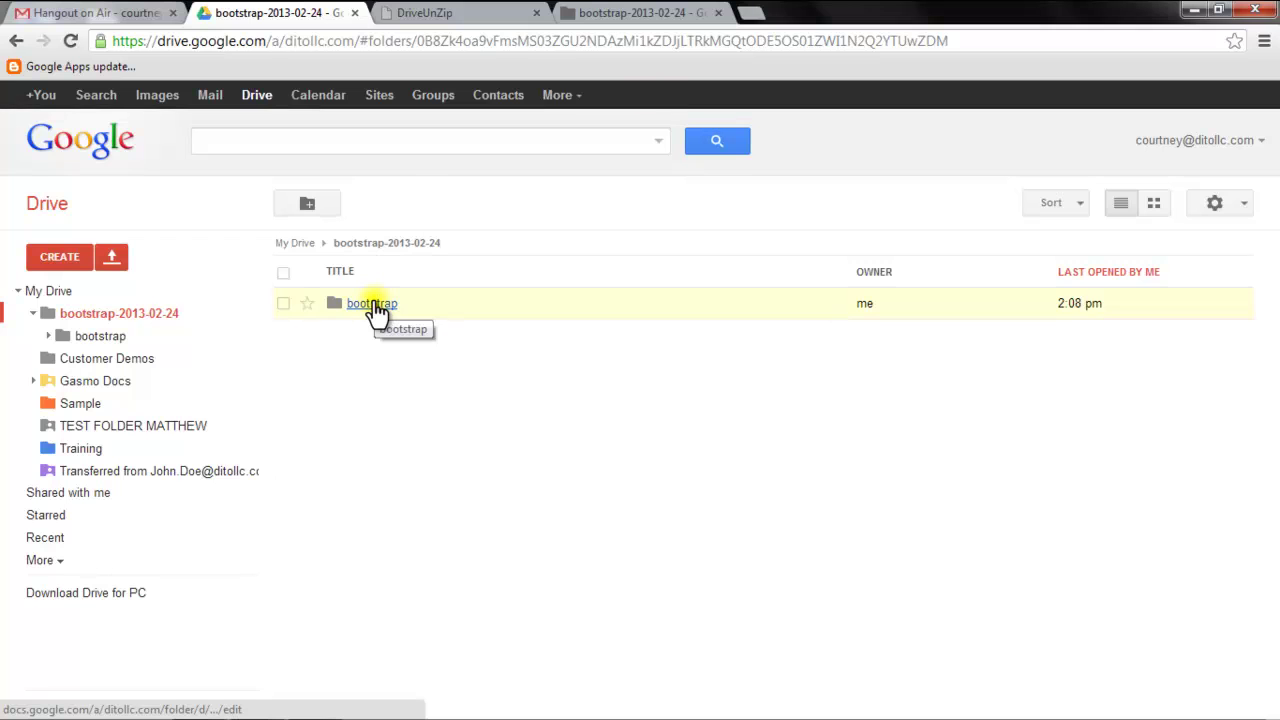
click(374, 302)
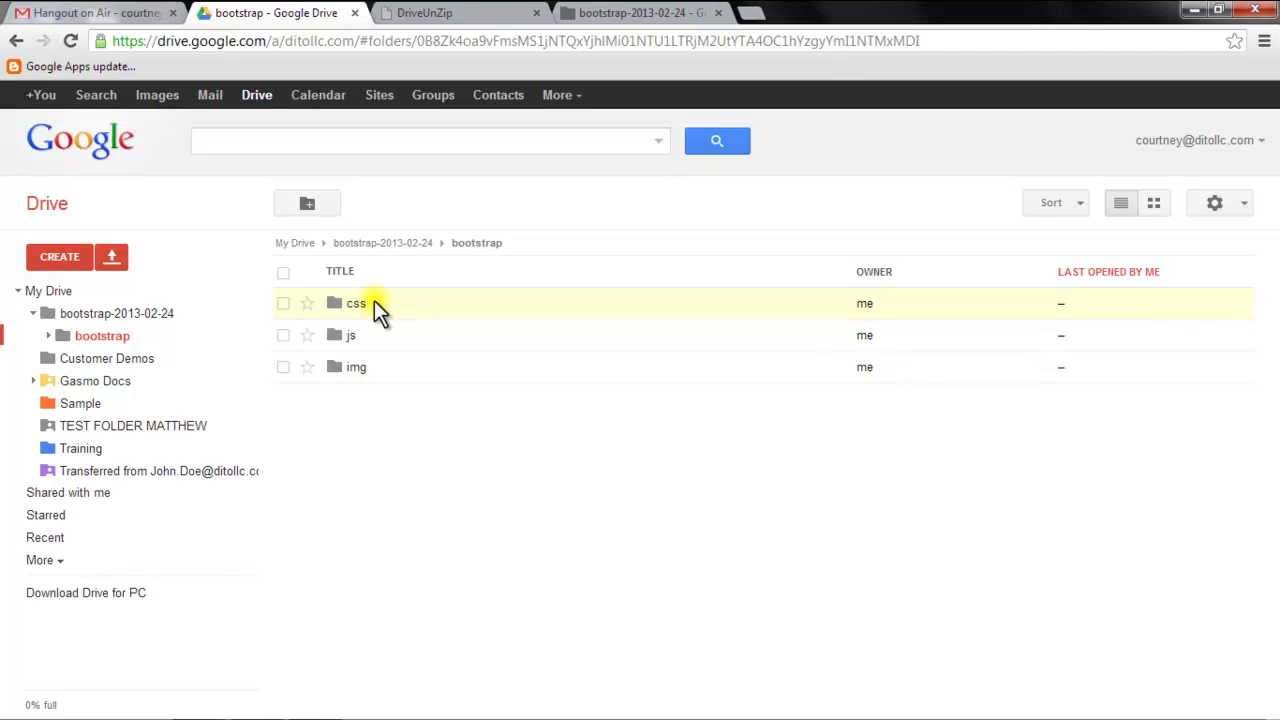
Switch to the Gmail tab with the Hangout on Air email and LiveHangoutFolder.zip attachment.
click(130, 18)
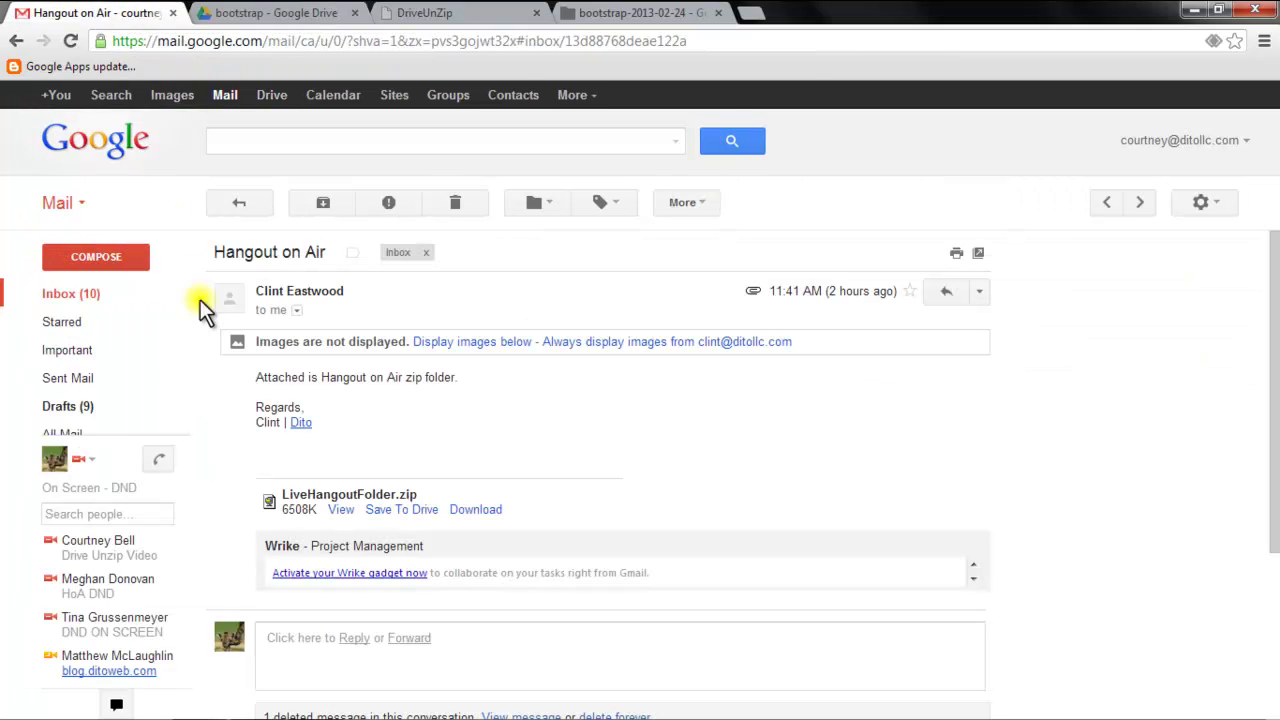